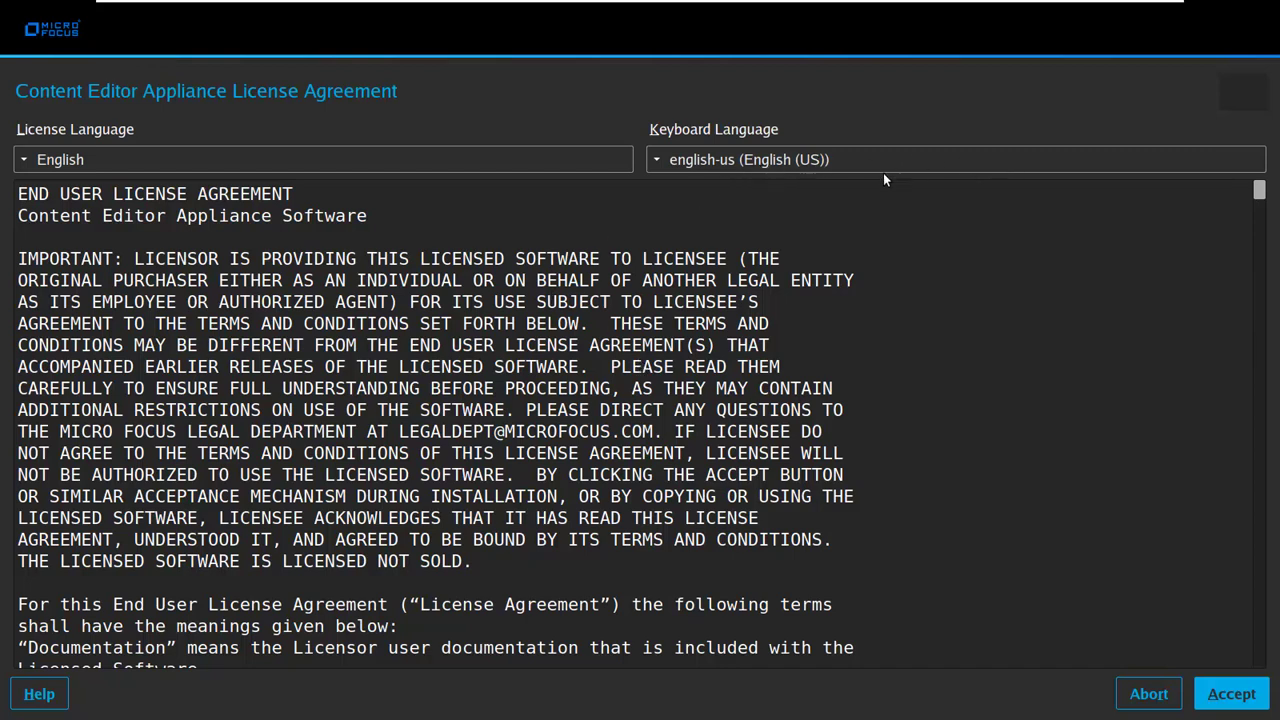
Step: Set the keyboard language to english-uk (English (UK)) and accept the license agreement
{"action": "left_click", "coordinate": [844, 159]}
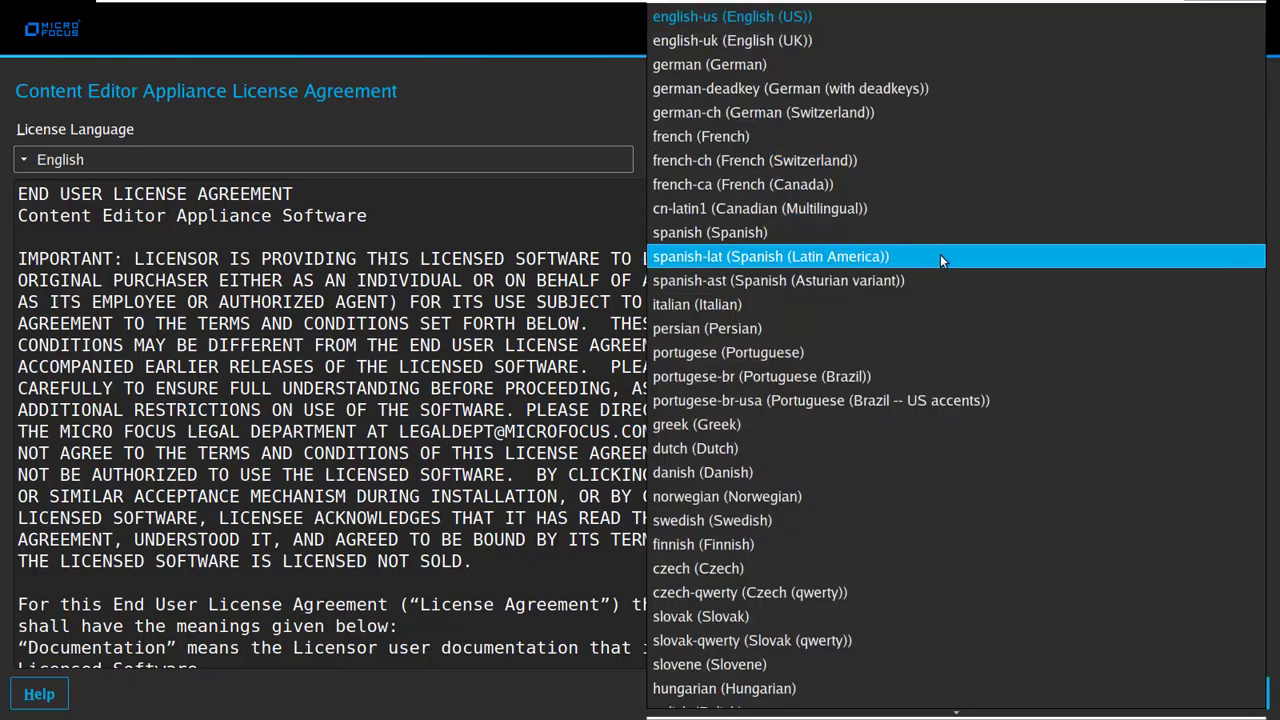
{"action": "left_click", "coordinate": [752, 41]}
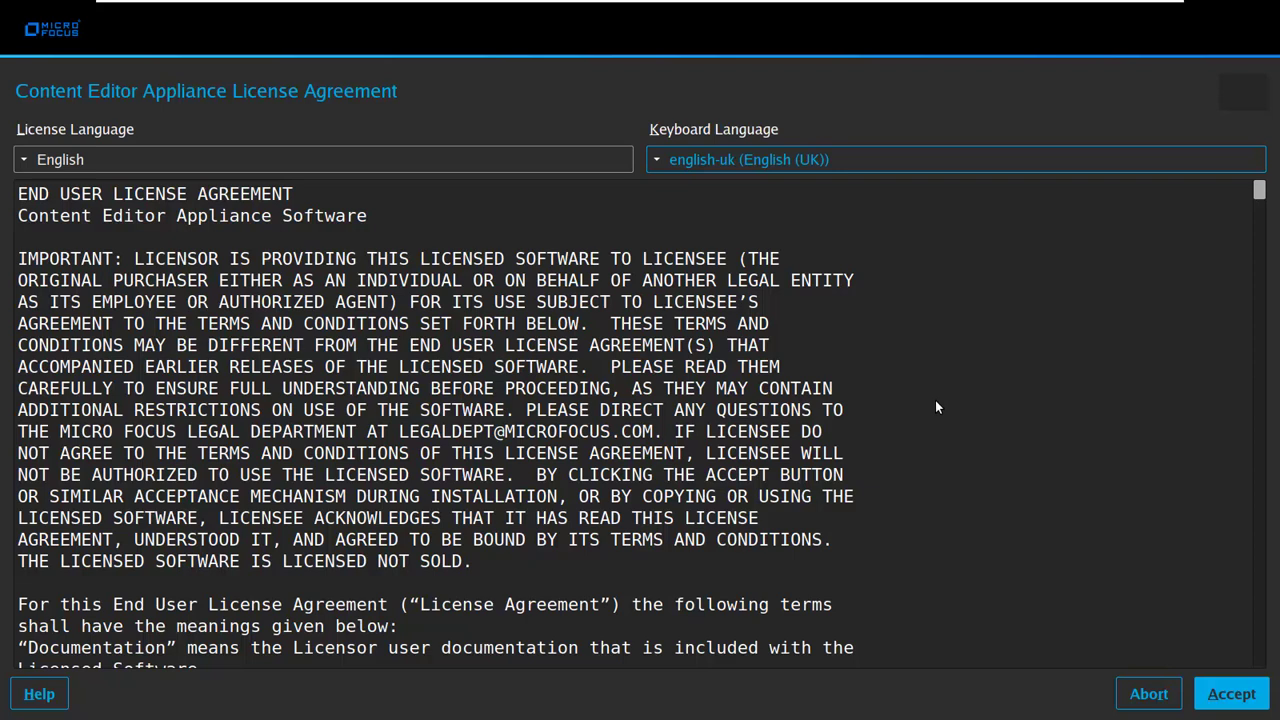
{"action": "left_click", "coordinate": [1237, 702]}
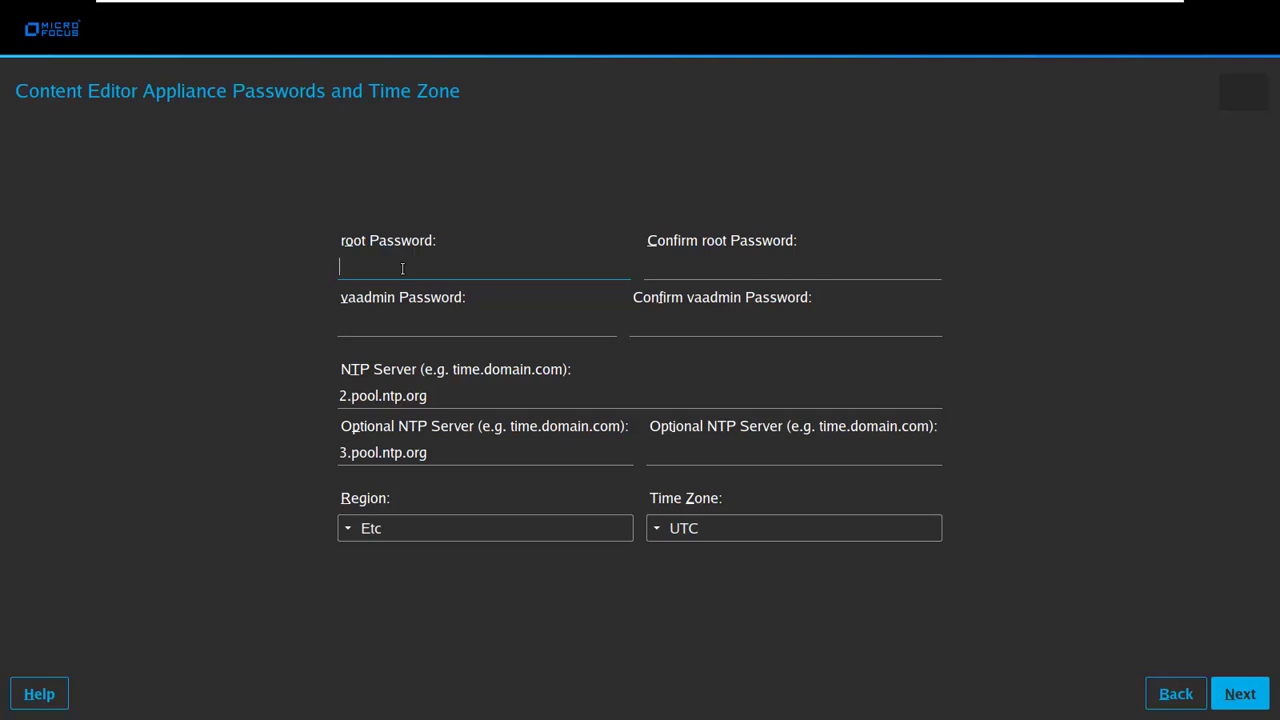
Step: Enter and confirm the root password and the vaadmin password for the appliance
{"action": "type", "text": "••••••"}
{"action": "key", "text": "Tab"}
{"action": "type", "text": "•••••"}
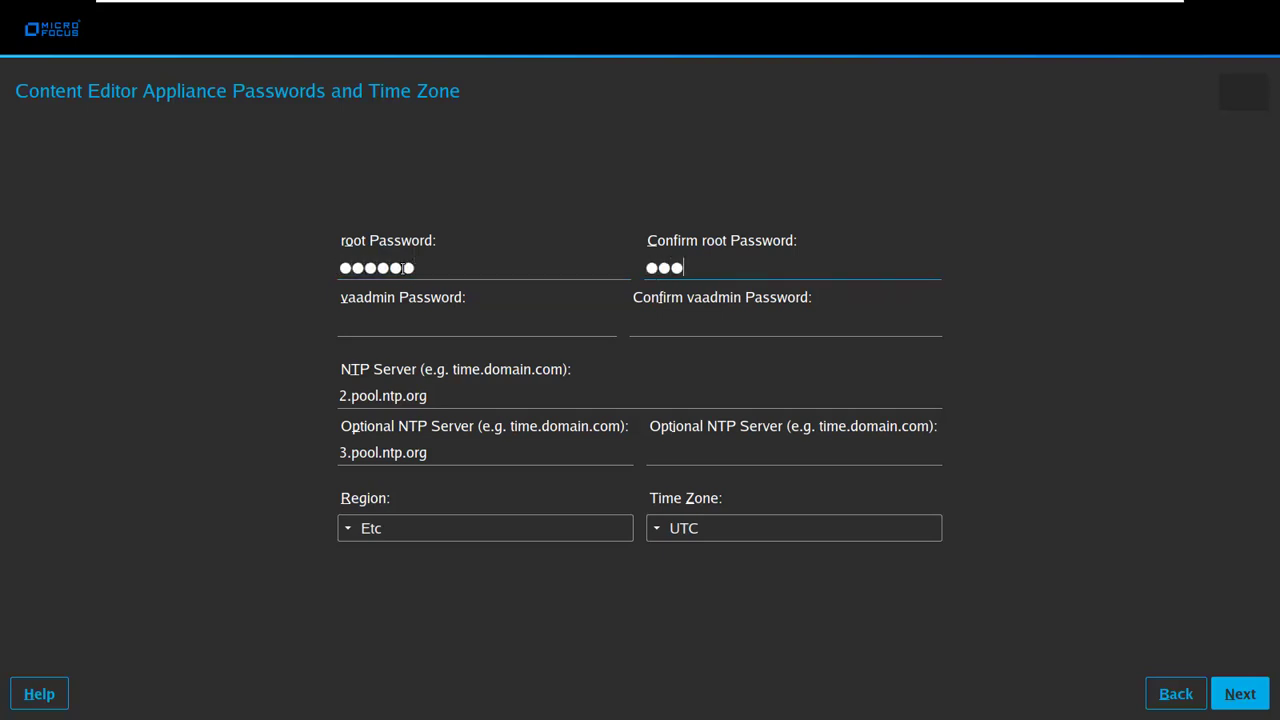
{"action": "type", "text": "•"}
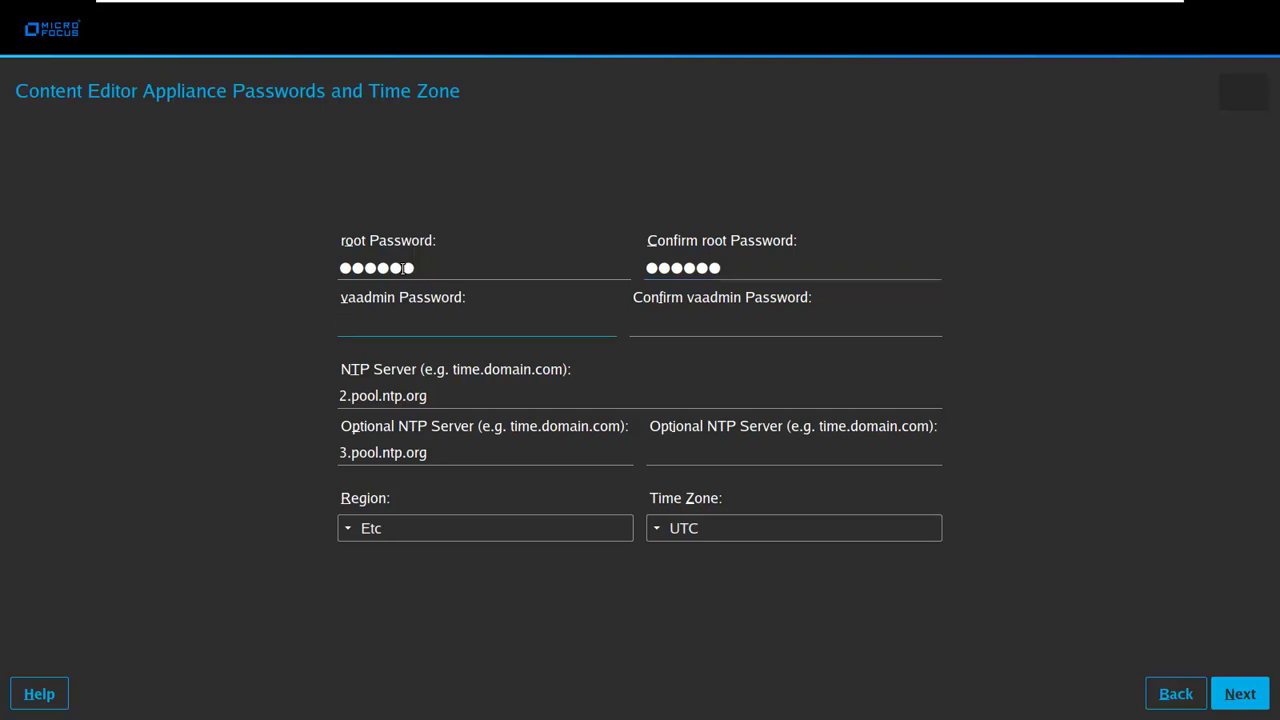
{"action": "type", "text": "••••••••••••"}
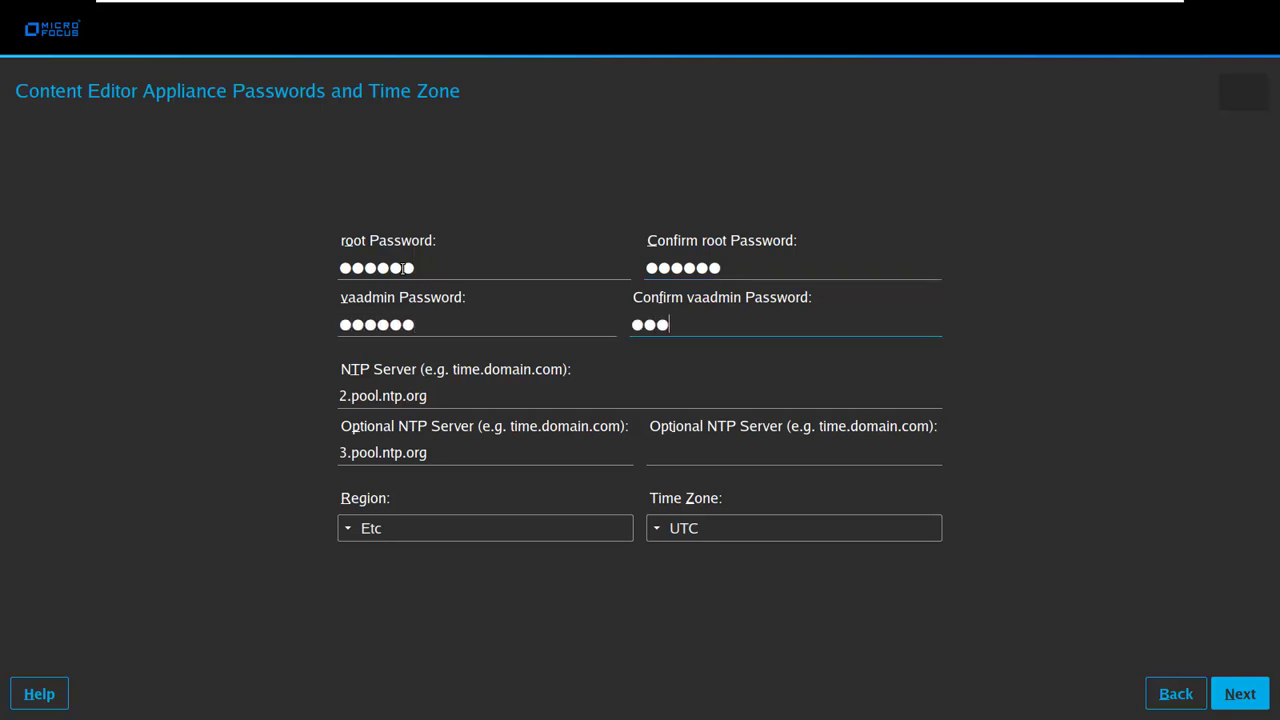
Step: Keep the default NTP servers, set the region to Europe and the time zone to United Kingdom, and continue to the network settings
{"action": "key", "text": "Tab"}
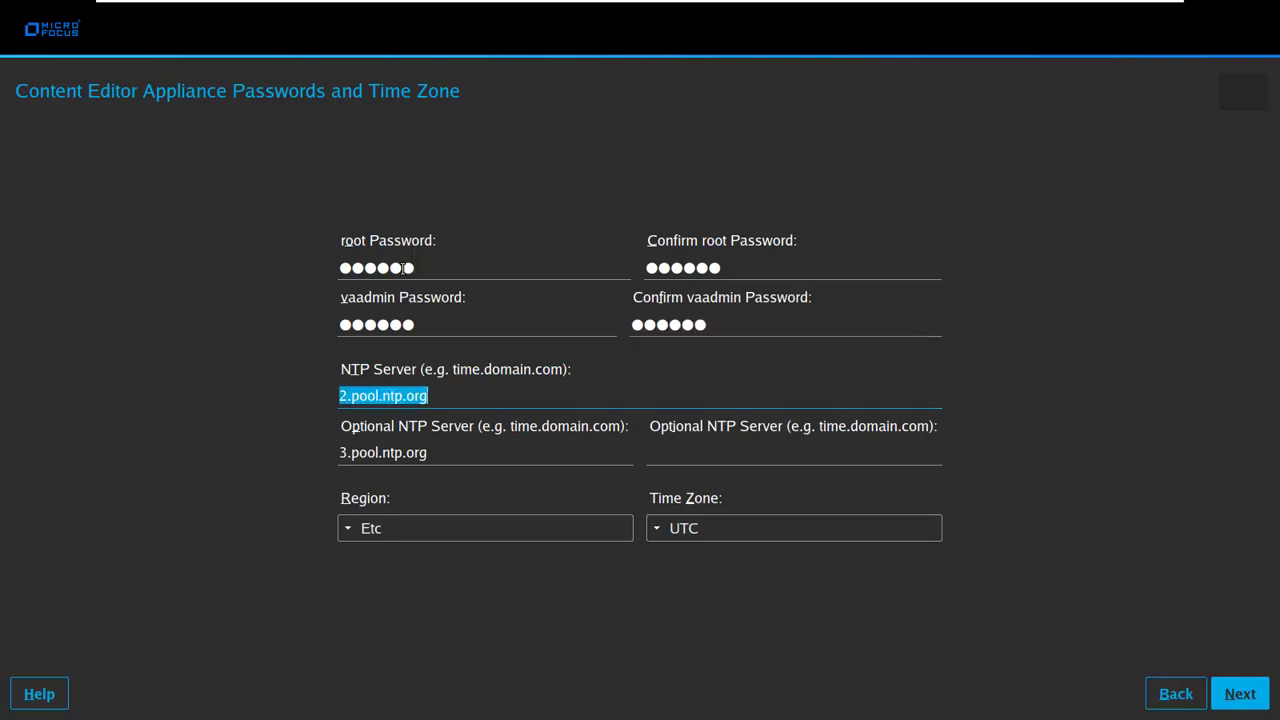
{"action": "key", "text": "Tab"}
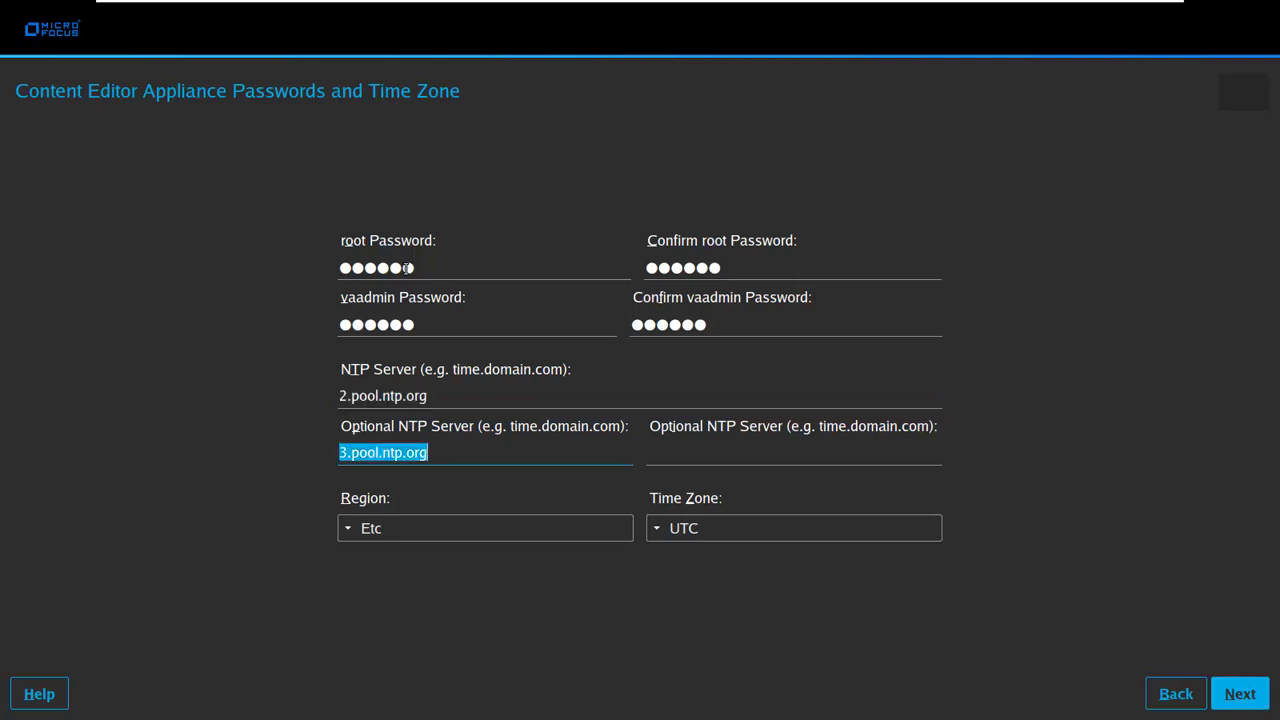
{"action": "key", "text": "Tab"}
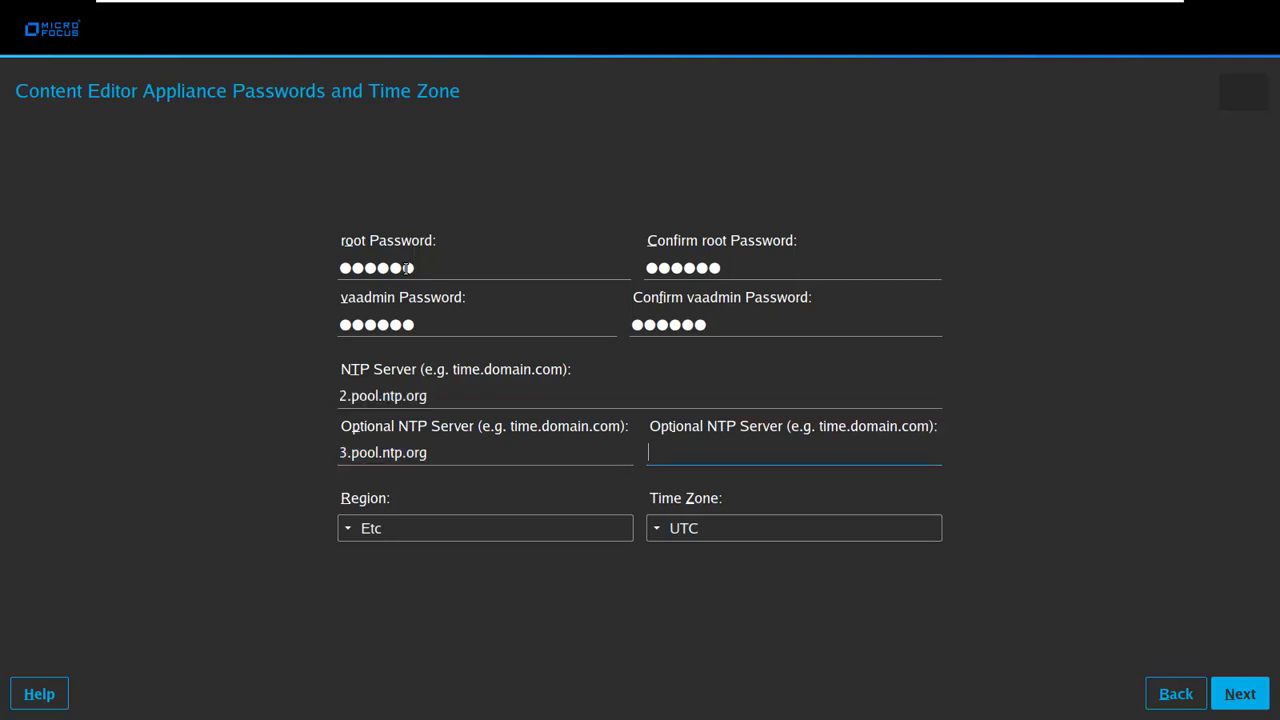
{"action": "key", "text": "Tab"}
{"action": "key", "text": "Down"}
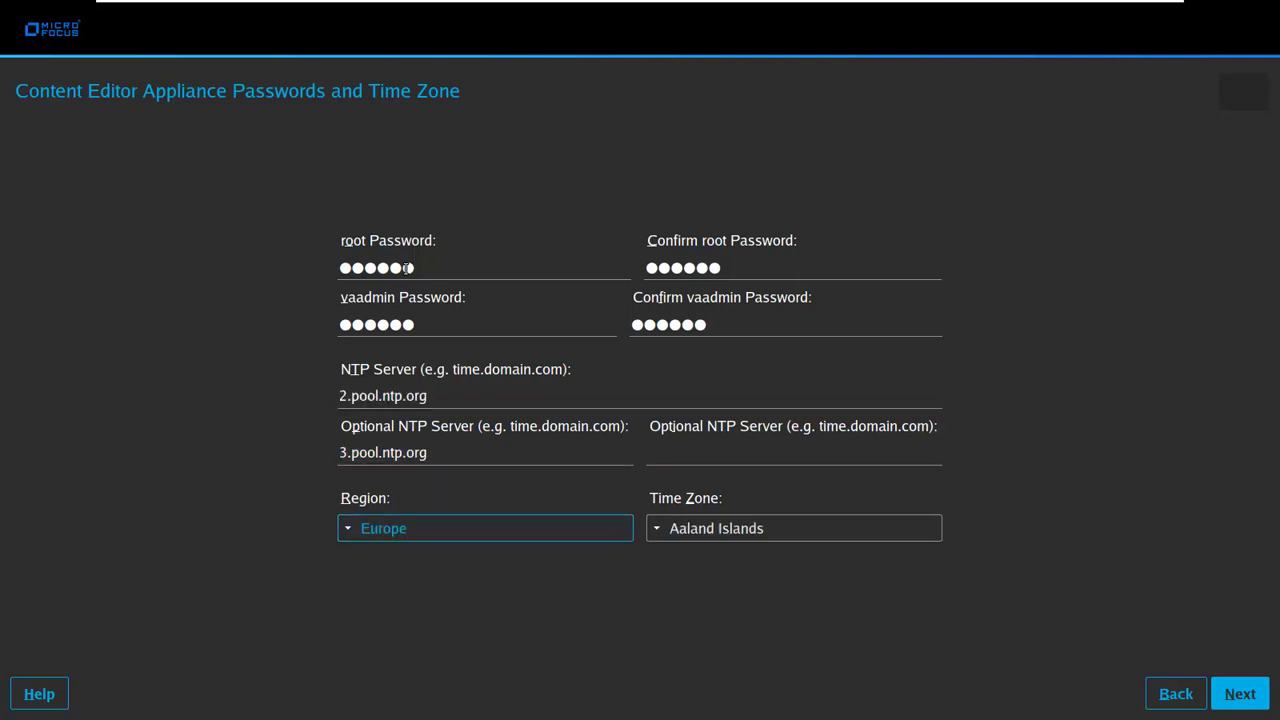
{"action": "key", "text": "Tab"}
{"action": "key", "text": "u"}
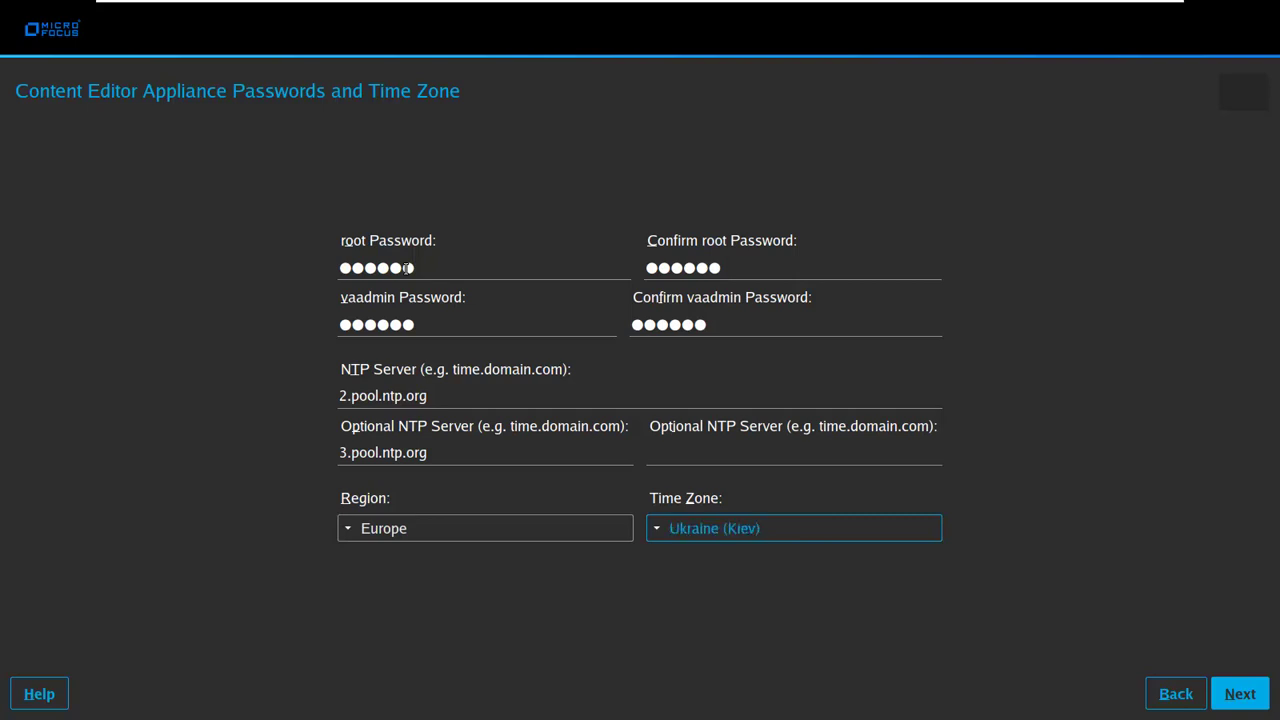
{"action": "key", "text": "Down"}
{"action": "key", "text": "Down"}
{"action": "key", "text": "Down"}
{"action": "left_click", "coordinate": [1250, 693]}
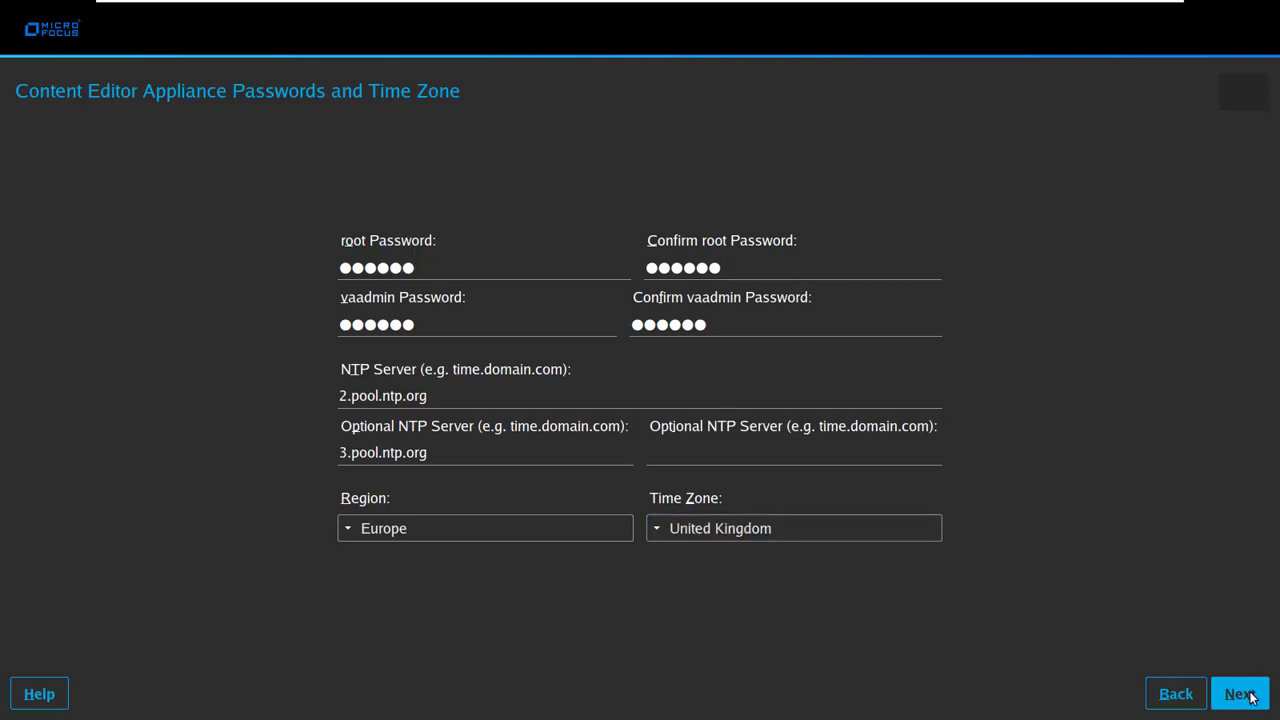
Step: Set the hostname to contenteditor.mydemo.biz, keep the static IP address option, and continue
{"action": "left_click", "coordinate": [558, 352]}
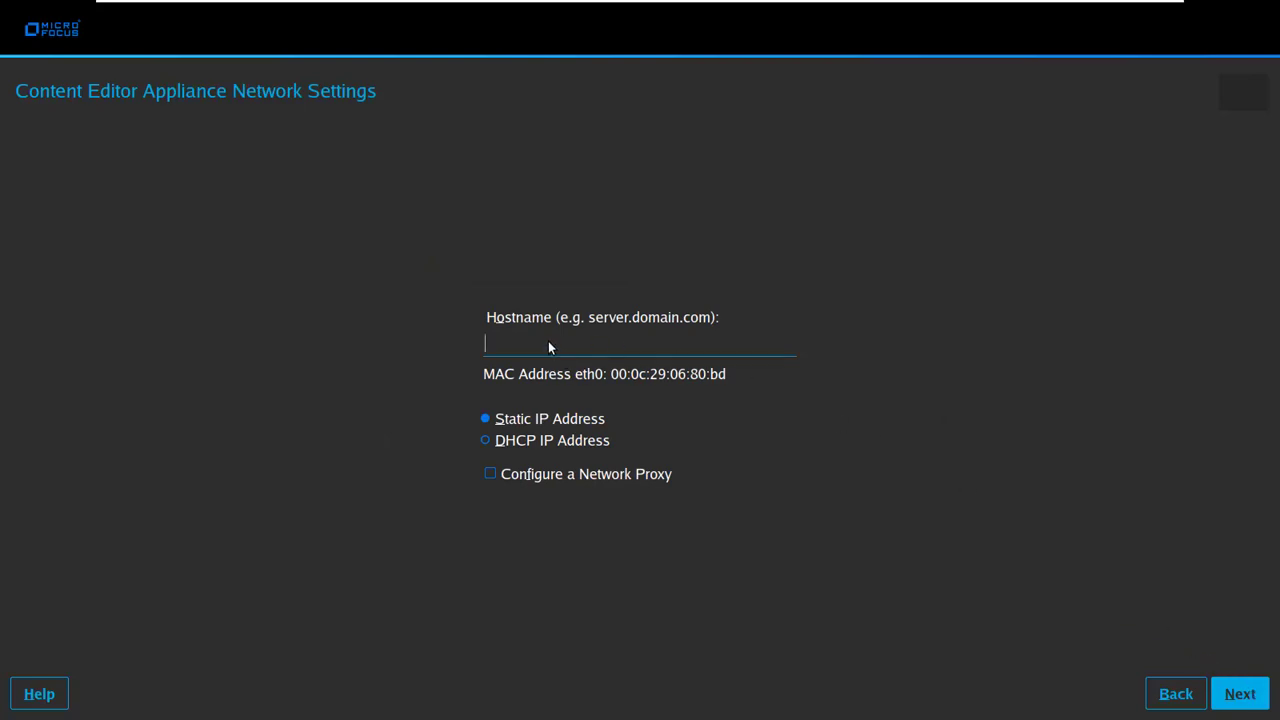
{"action": "type", "text": "contenteditor.mydemo.biz"}
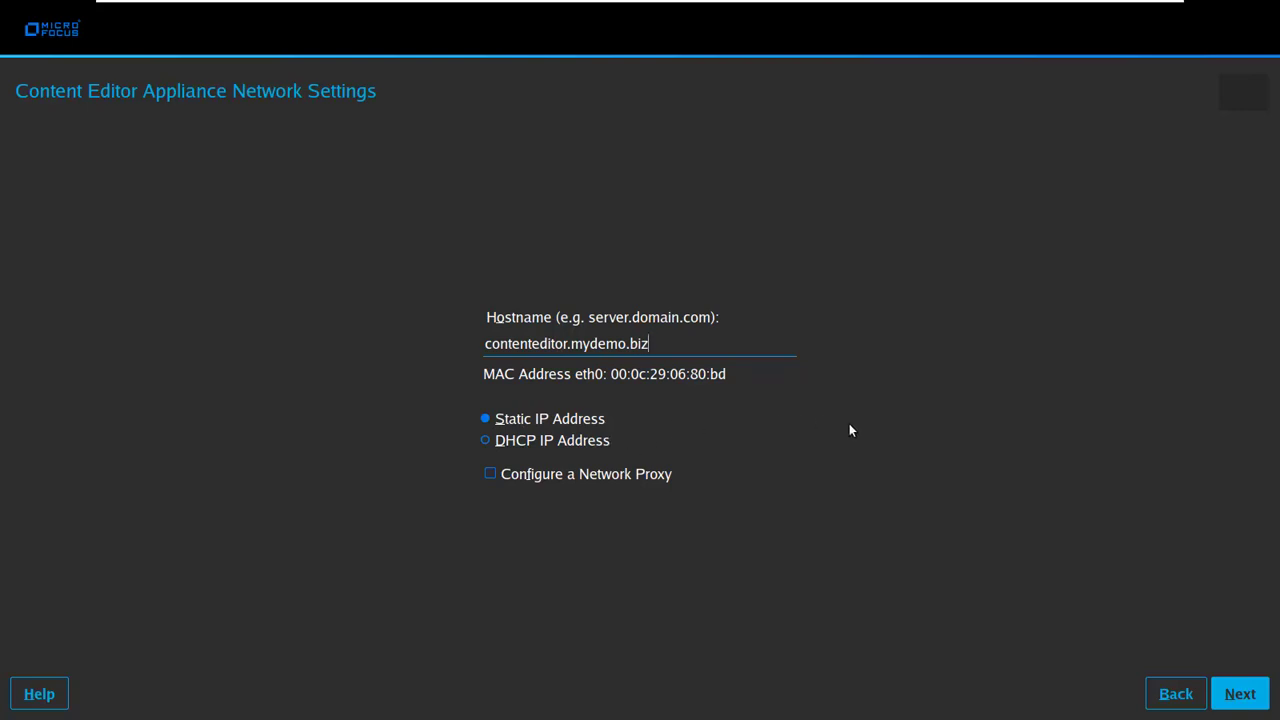
{"action": "left_click", "coordinate": [1240, 693]}
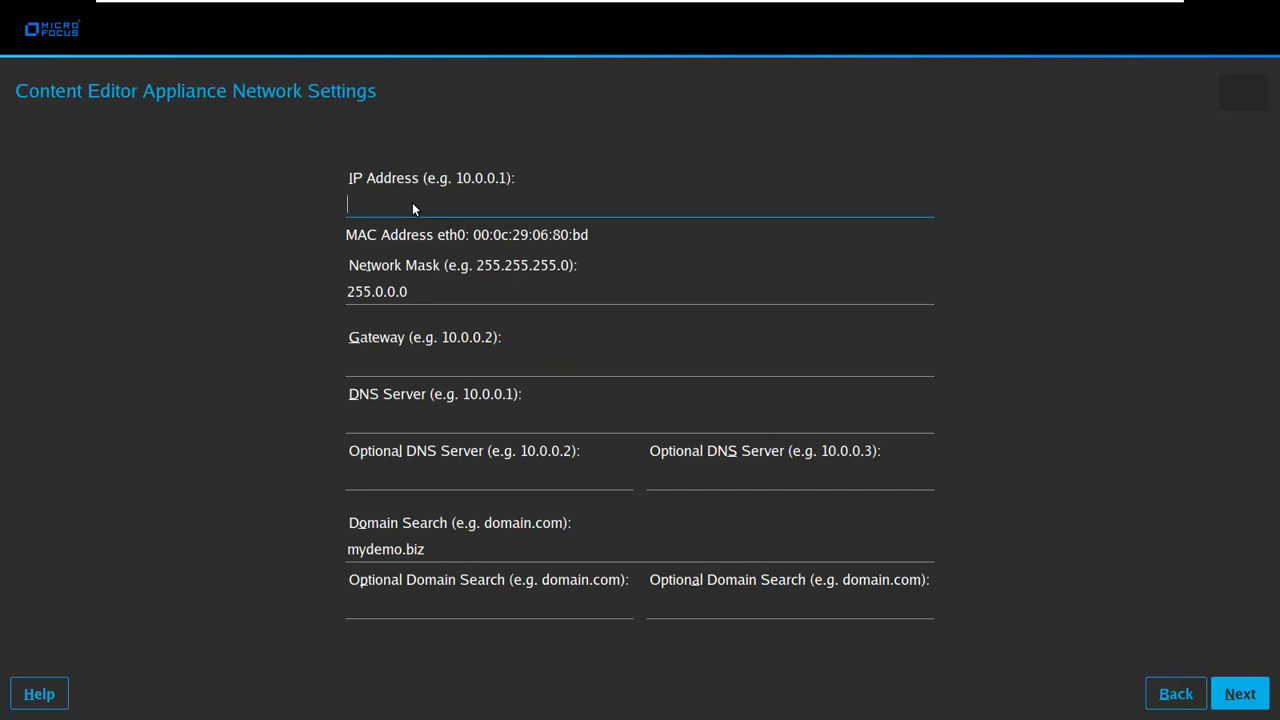
Step: Set the appliance's IP address to 172.17.2.80 and the network mask to 255.255.255.0
{"action": "type", "text": "172.17.2.80"}
{"action": "key", "text": "Tab"}
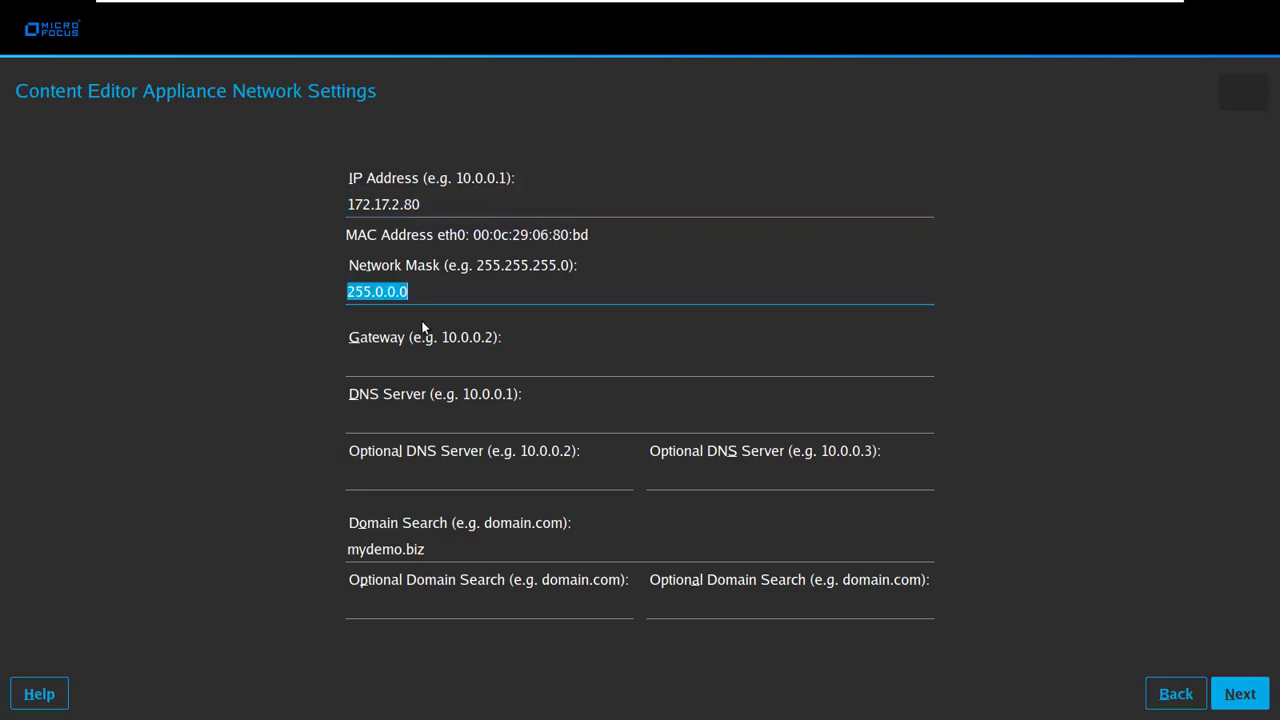
{"action": "type", "text": "255.255."}
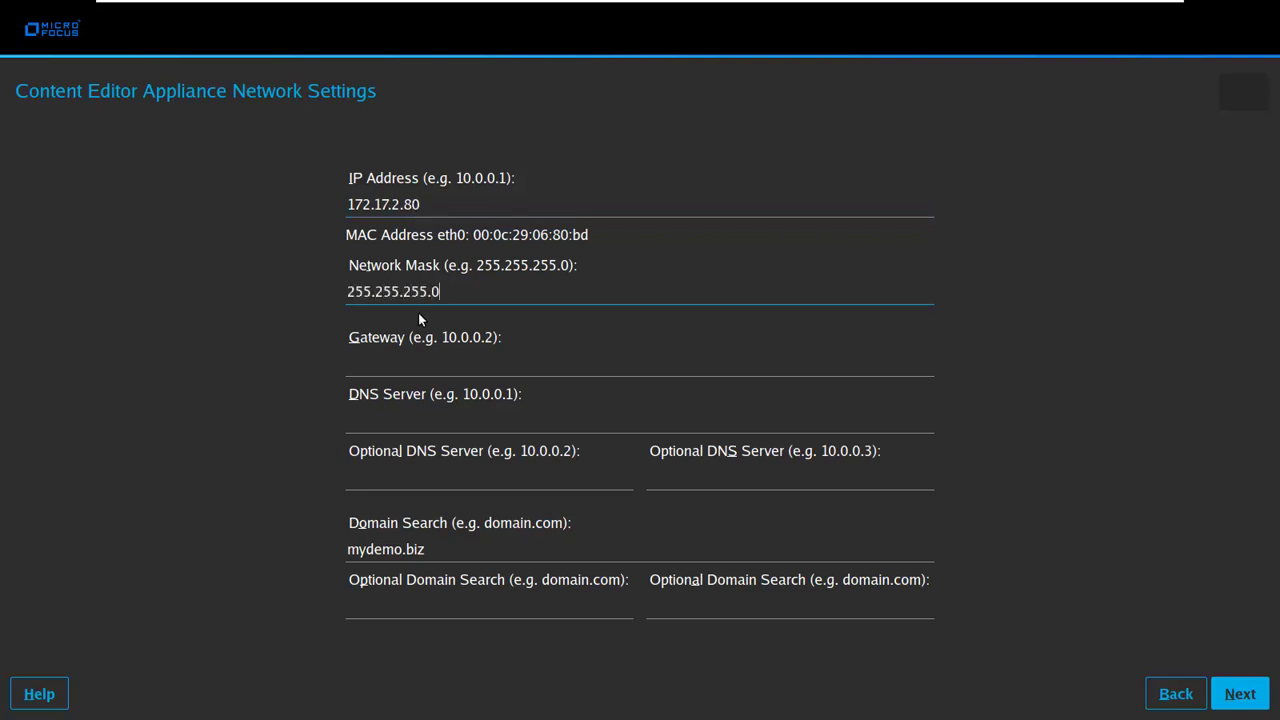
{"action": "key", "text": "Tab"}
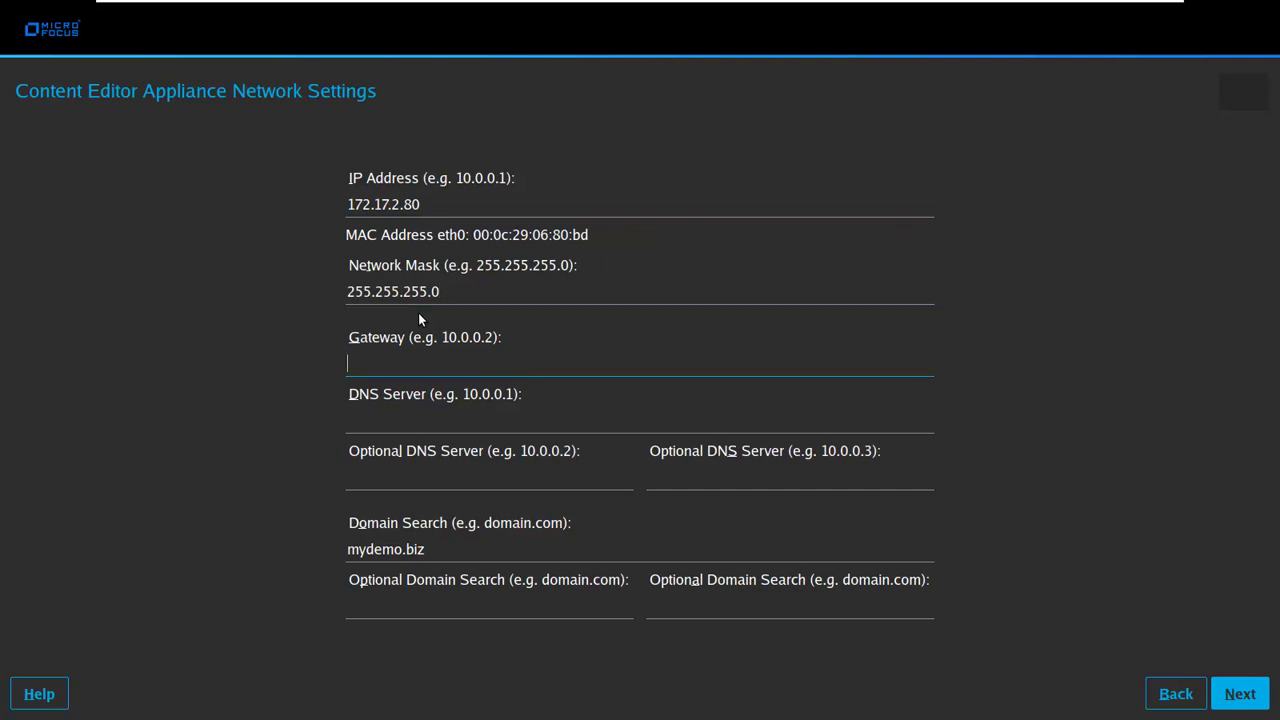
Step: Set the gateway to 172.17.2.1, the DNS server to 172.17.2.251 and the first optional DNS server to 8.8.8.8, and continue
{"action": "type", "text": "172.17.2.1"}
{"action": "key", "text": "Tab"}
{"action": "type", "text": "1"}
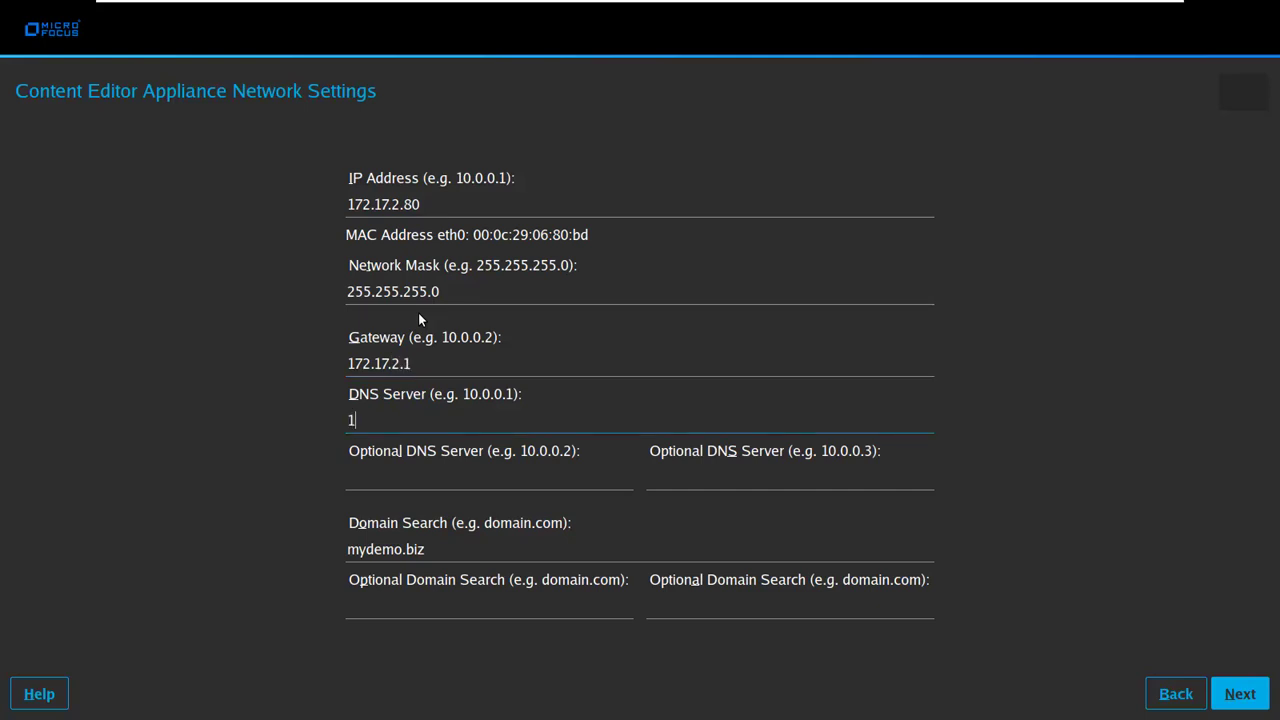
{"action": "type", "text": "72.17.2.251"}
{"action": "key", "text": "Tab"}
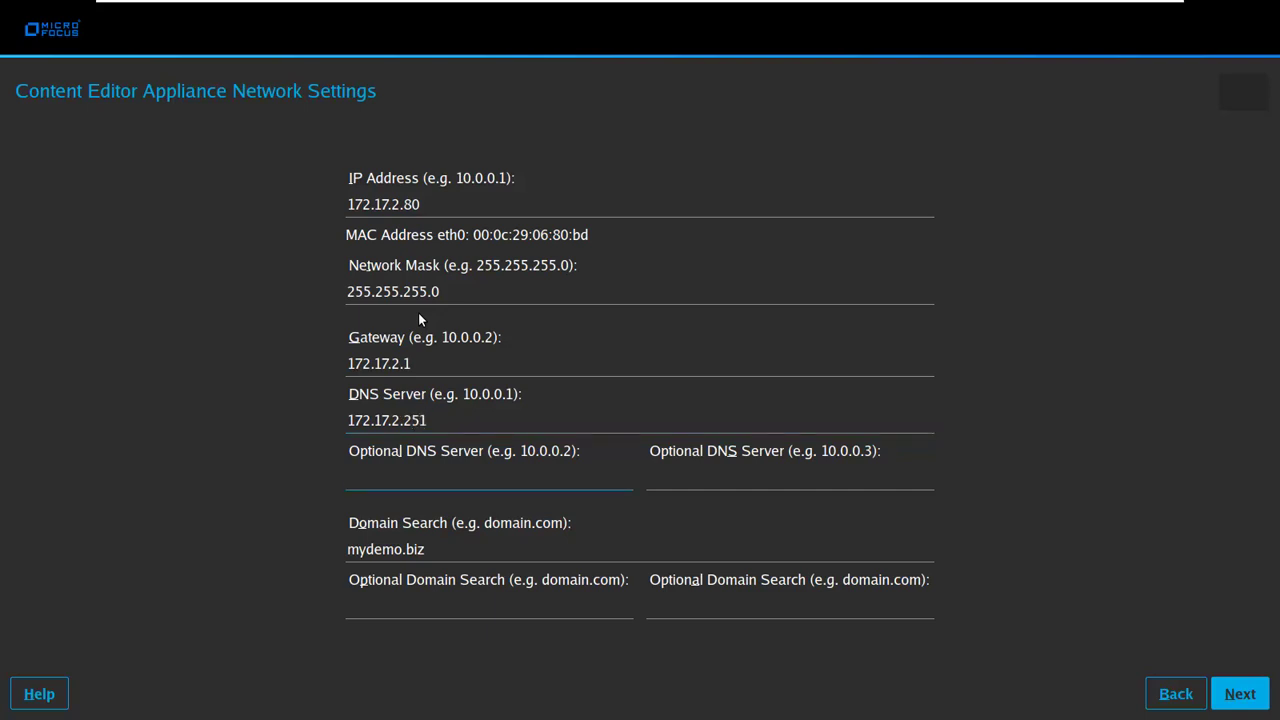
{"action": "type", "text": "8.8.8.8"}
{"action": "left_click", "coordinate": [1242, 704]}
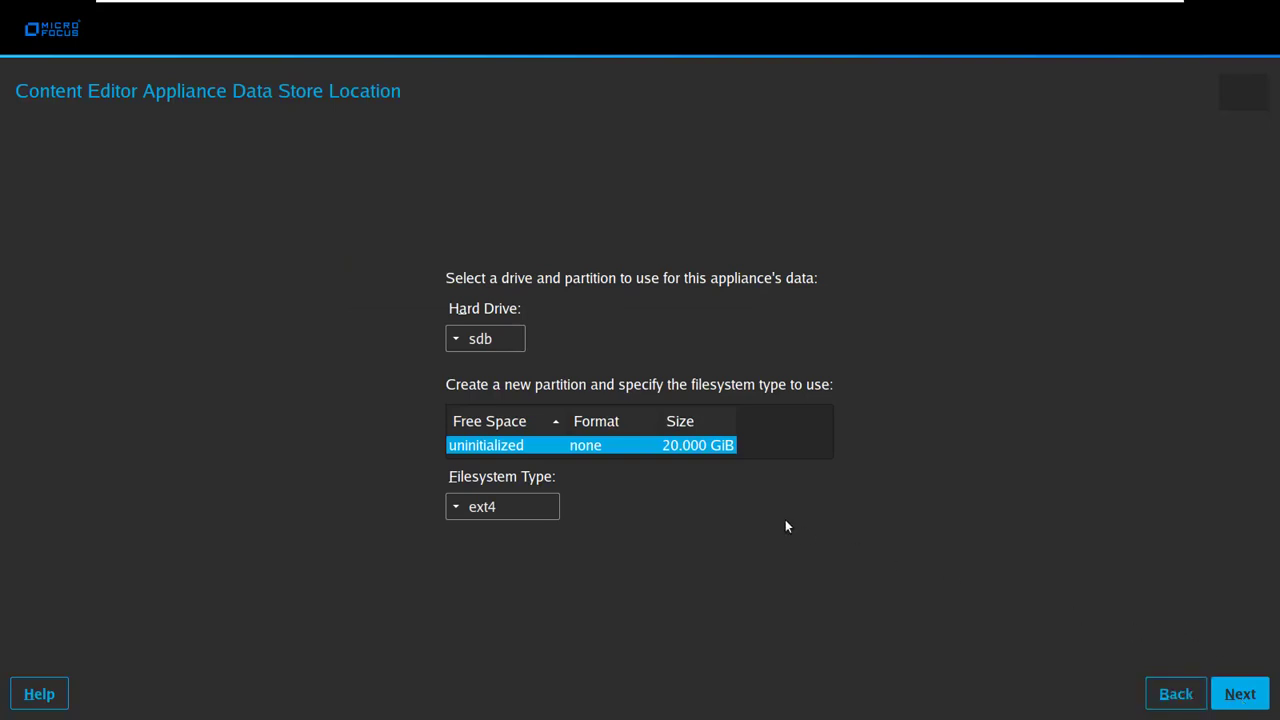
Step: Use ext4 on drive sdb for the data store, keep ext4 on sdc for the log data, and start the appliance configuration
{"action": "left_click", "coordinate": [504, 509]}
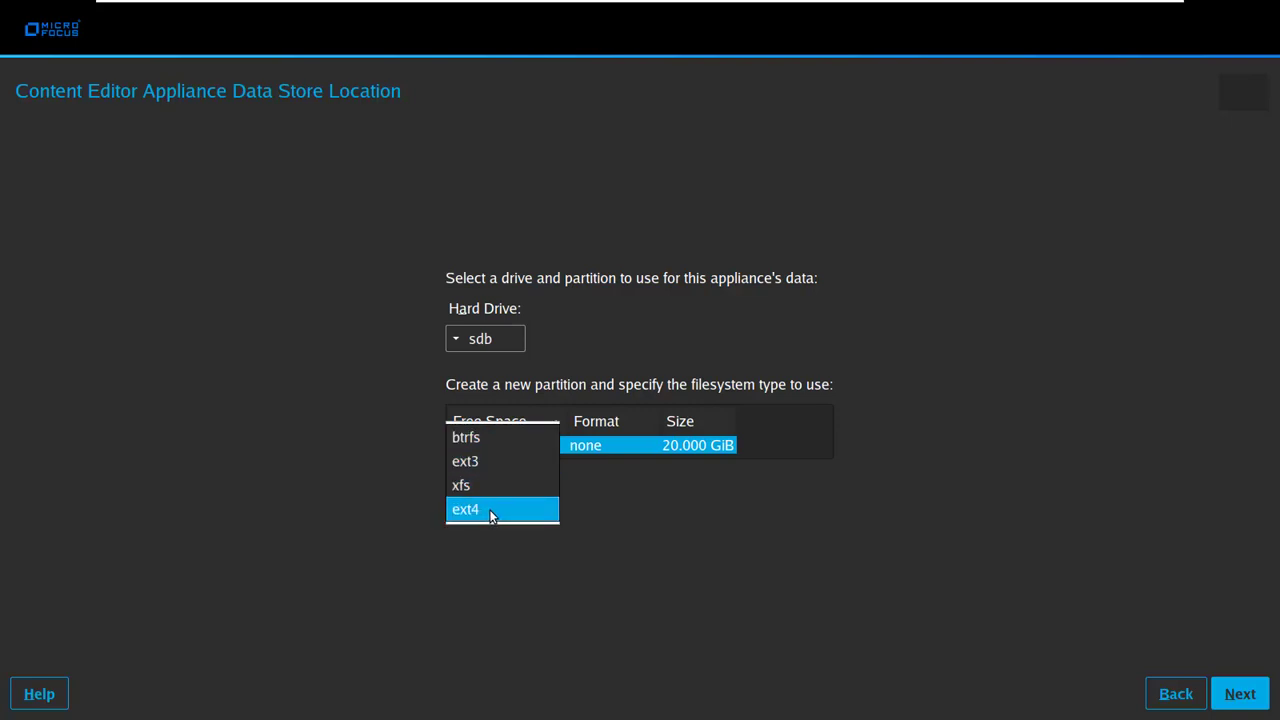
{"action": "left_click", "coordinate": [489, 511]}
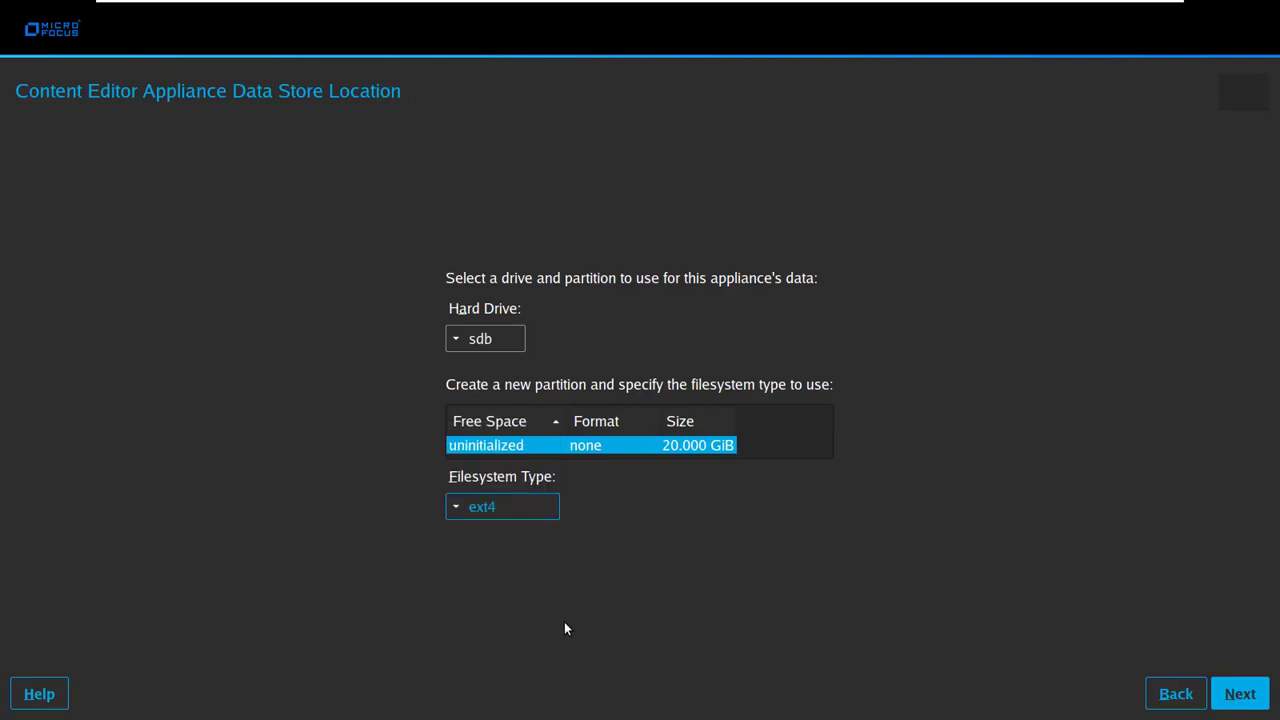
{"action": "left_click", "coordinate": [1238, 694]}
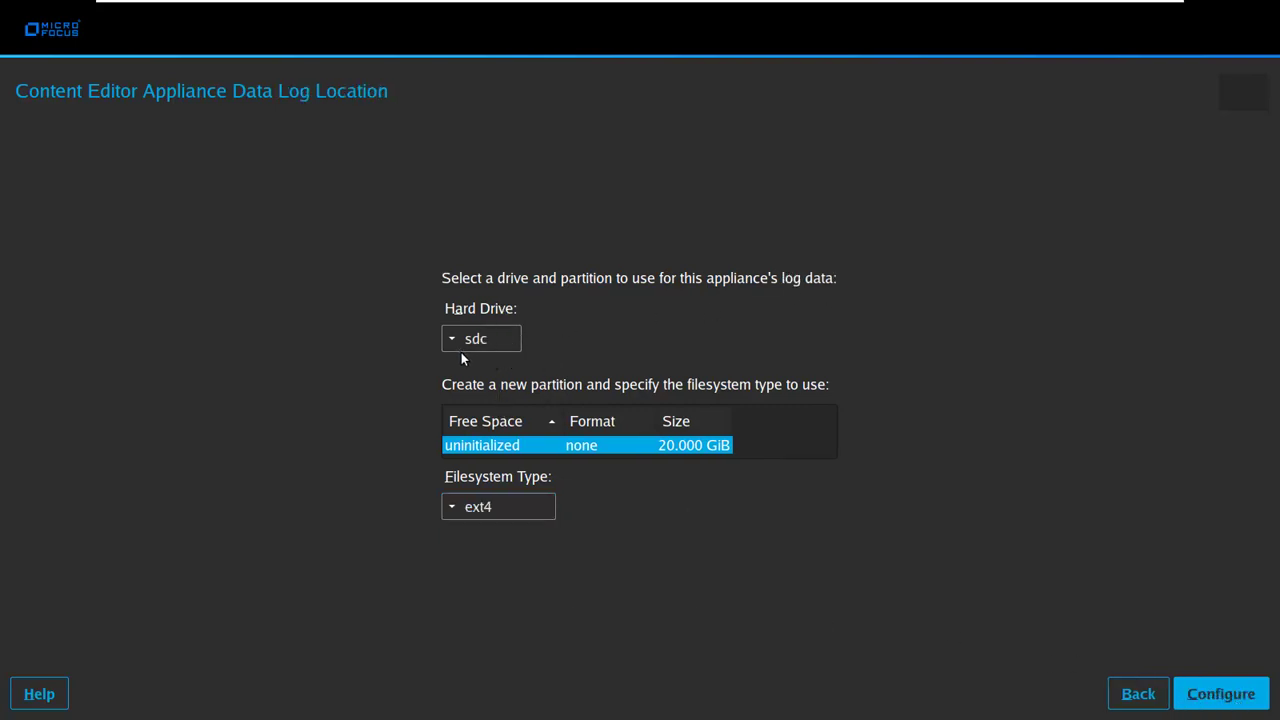
{"action": "left_click", "coordinate": [1221, 695]}
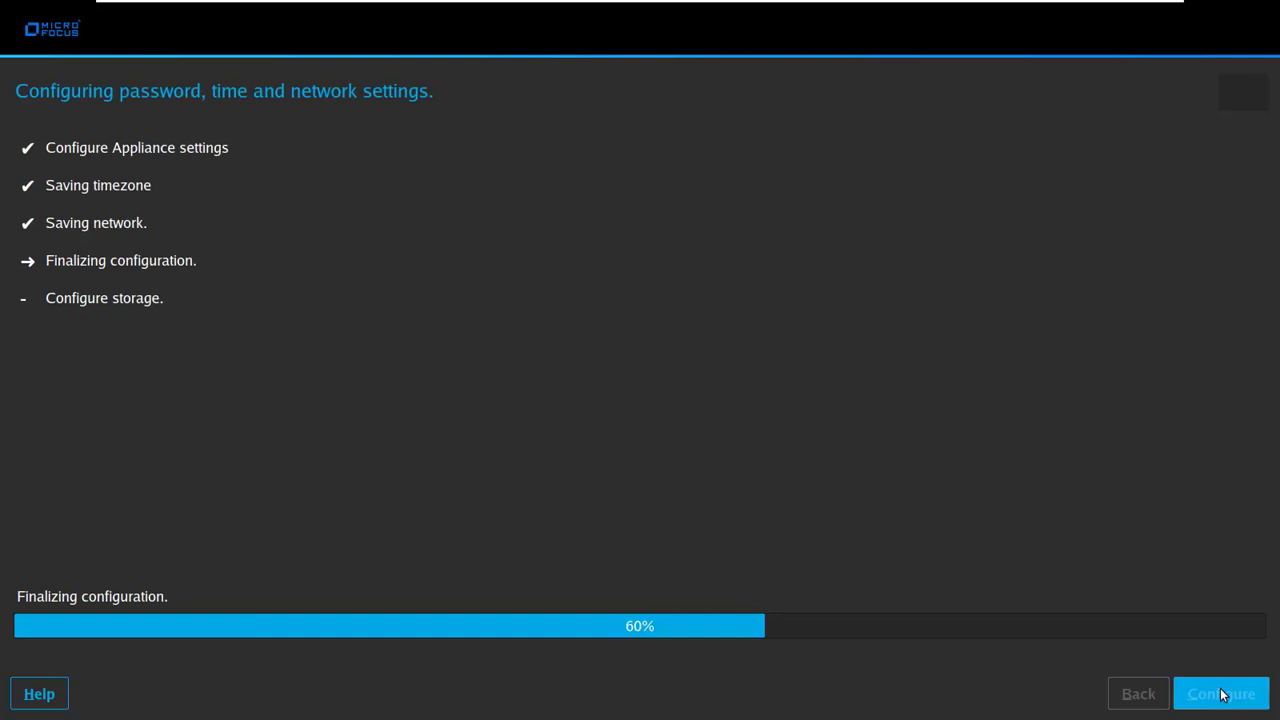